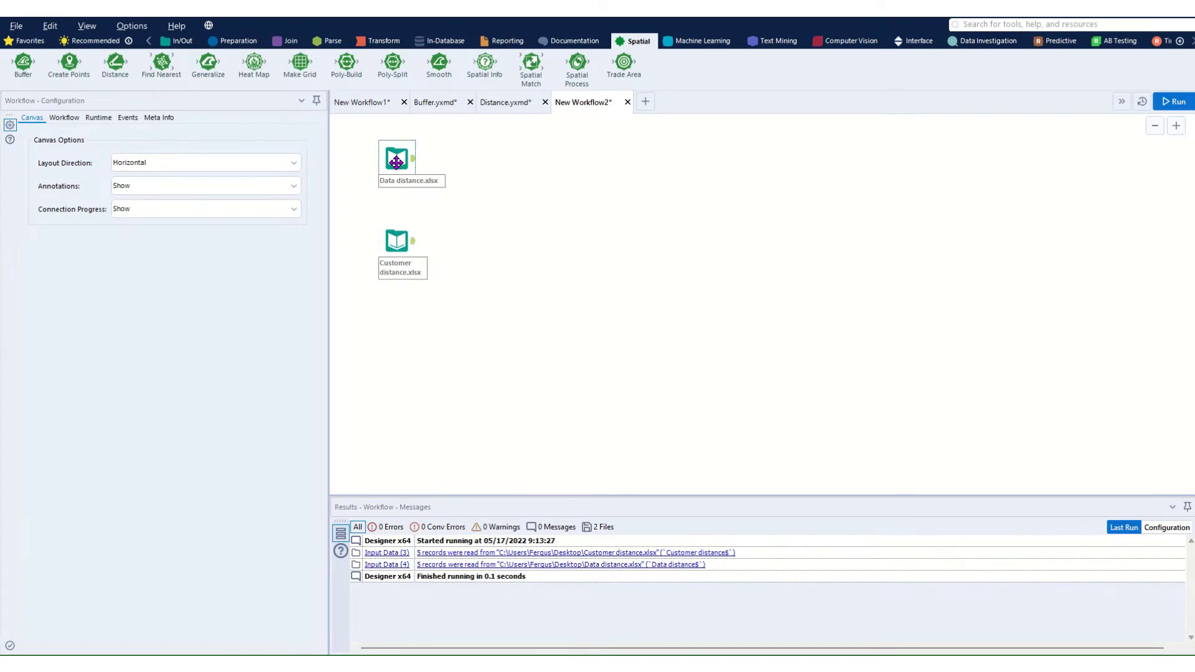
Step: Preview the store and customer input records, ending on Customer distance.xlsx's five customers
click(396, 161)
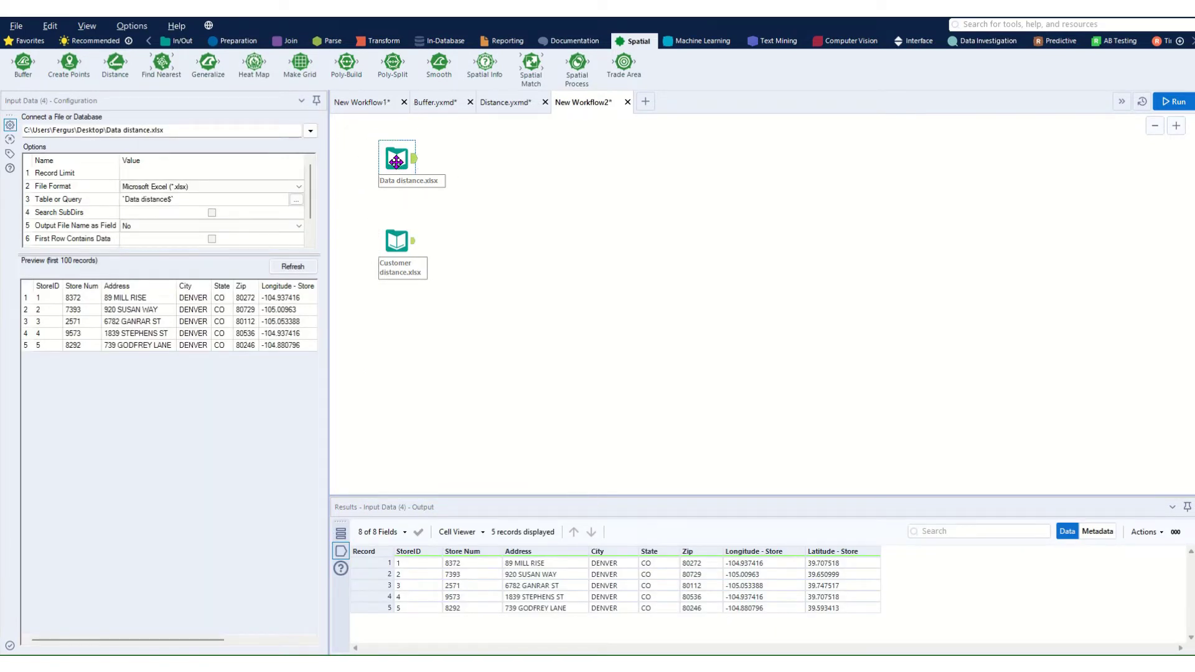
click(395, 238)
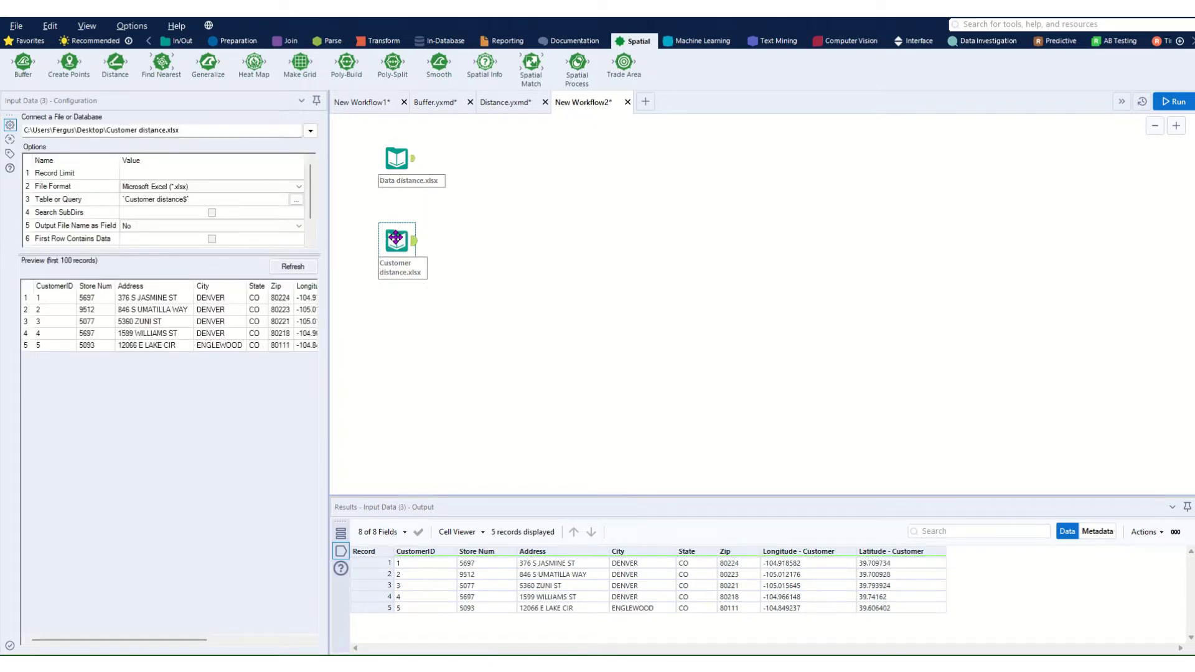
click(396, 160)
click(402, 226)
Step: Attach a Create Points tool to each input, the store one using Longitude/Latitude - Store
drag(77, 72, 77, 72)
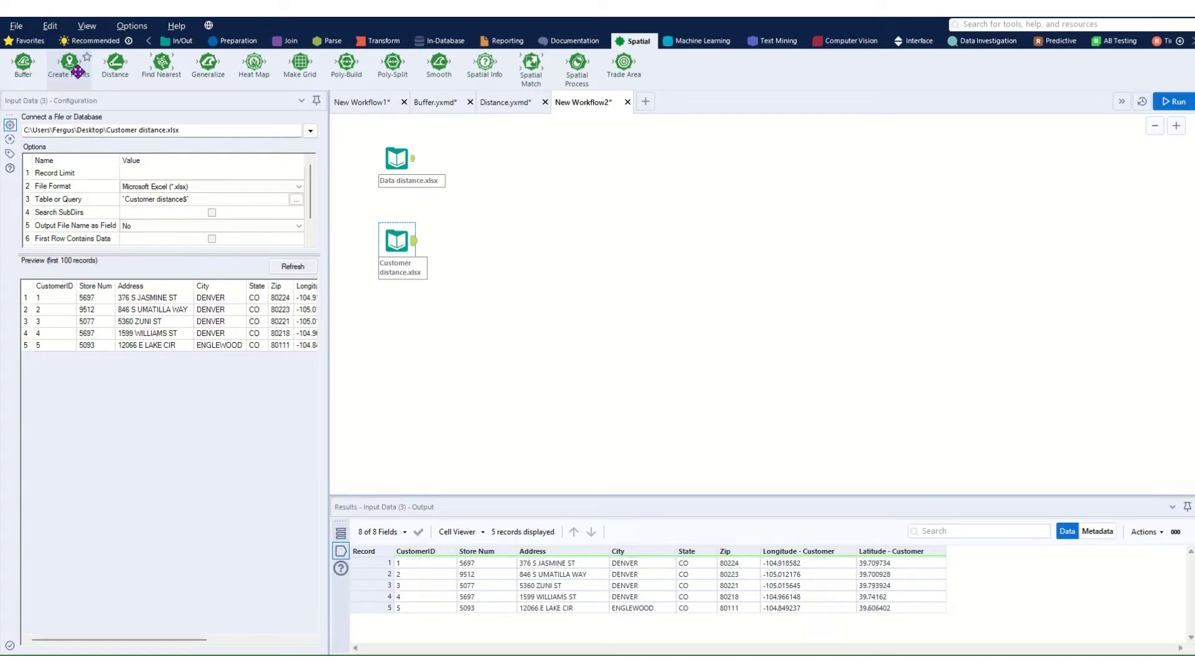
drag(76, 70, 471, 159)
drag(73, 69, 471, 241)
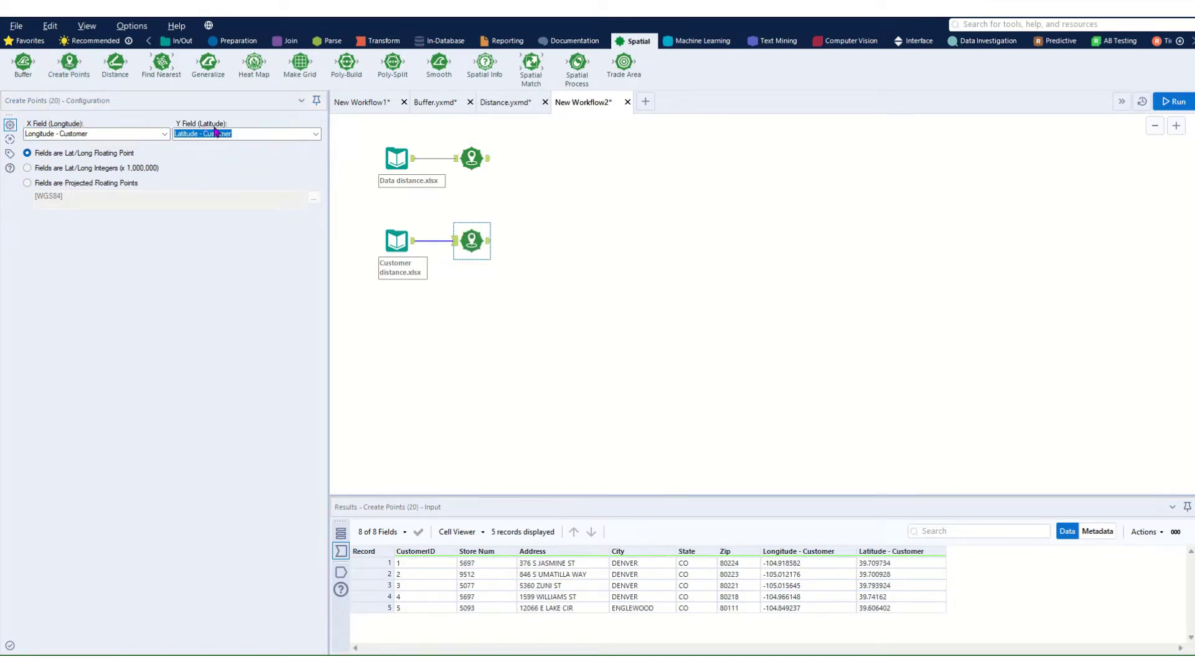
click(472, 157)
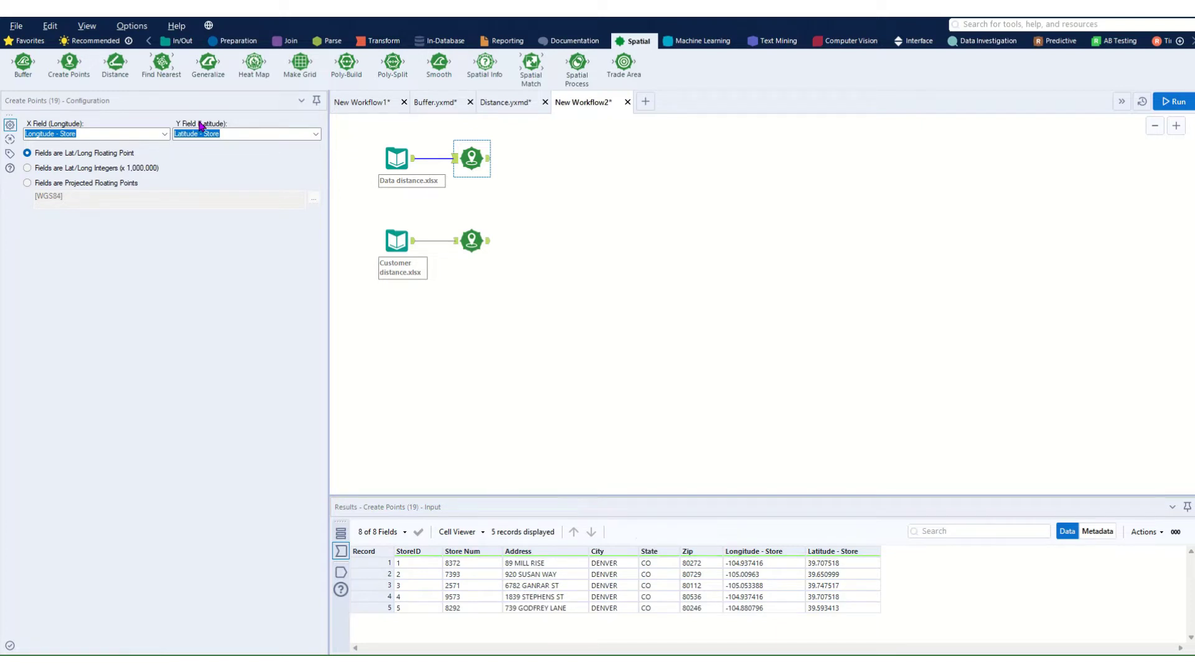
click(287, 43)
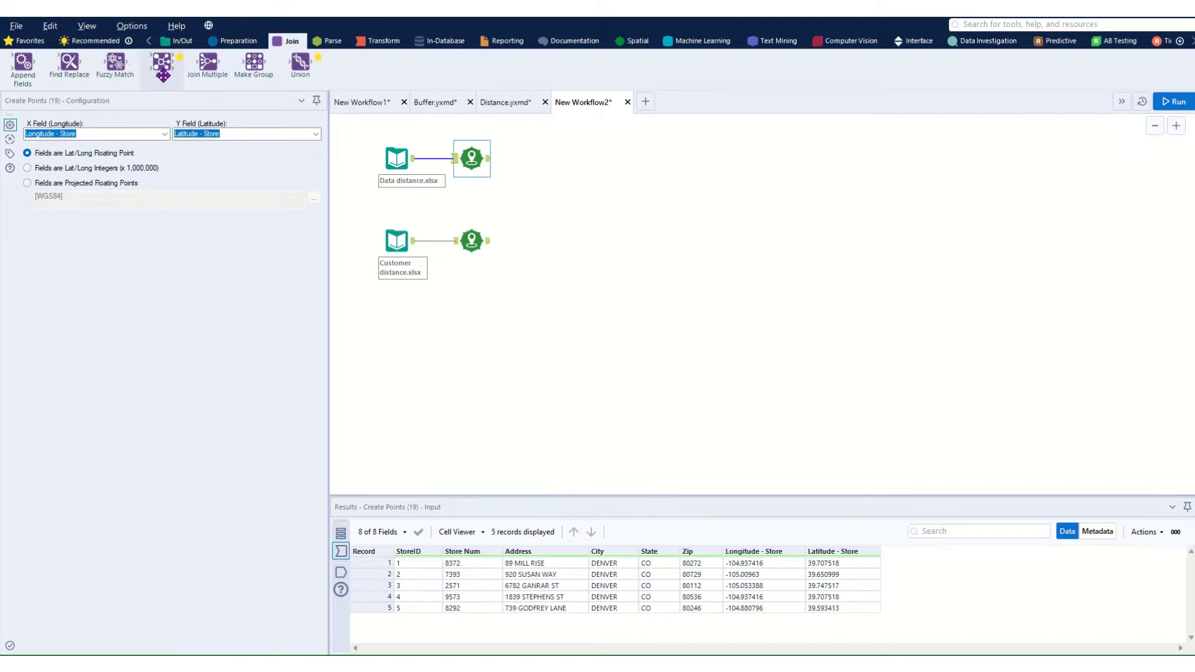
Step: Feed store points to Join L and customer points to R, joining StoreID to CustomerID
drag(163, 74, 530, 196)
drag(489, 242, 516, 203)
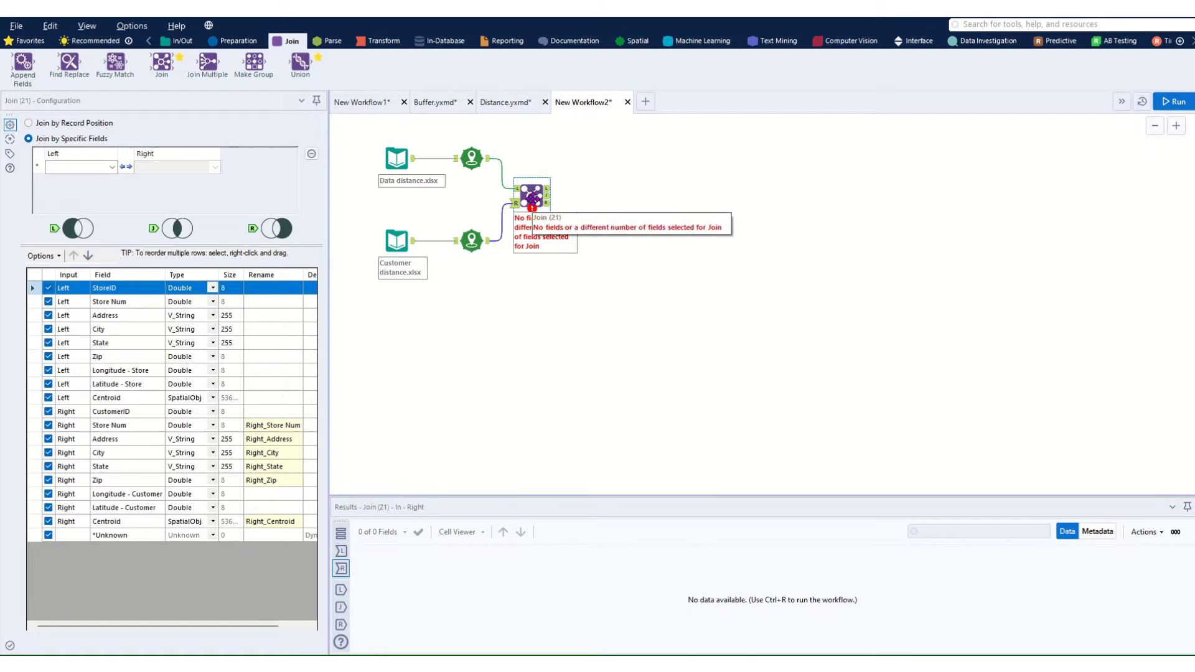
click(112, 167)
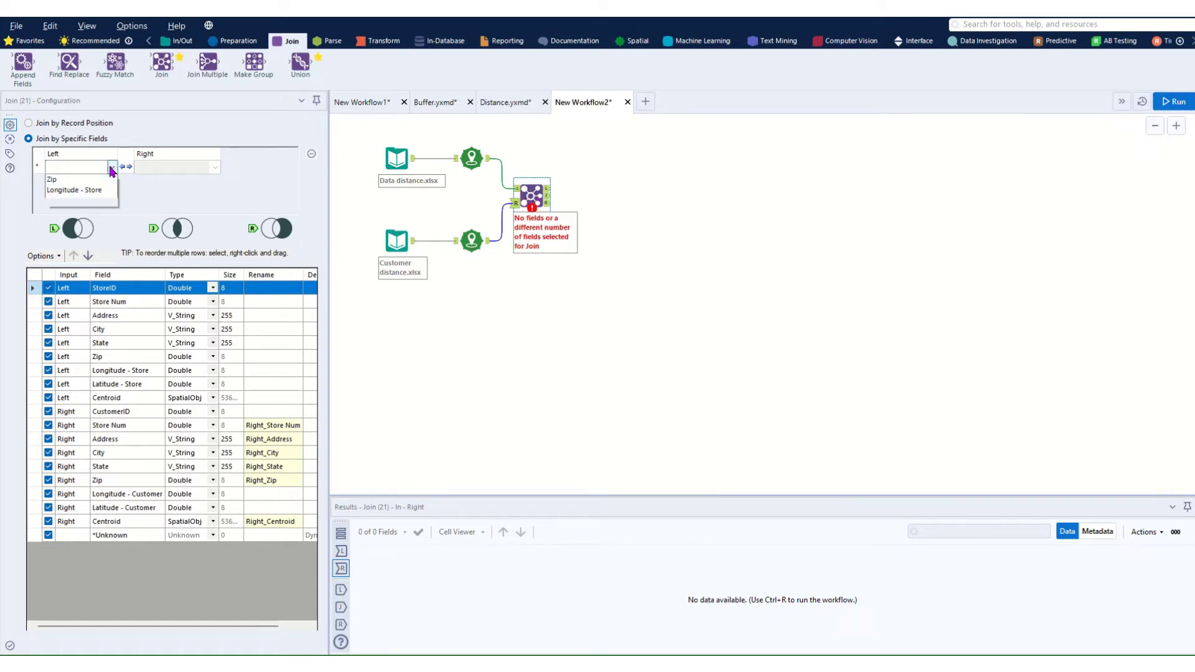
click(107, 180)
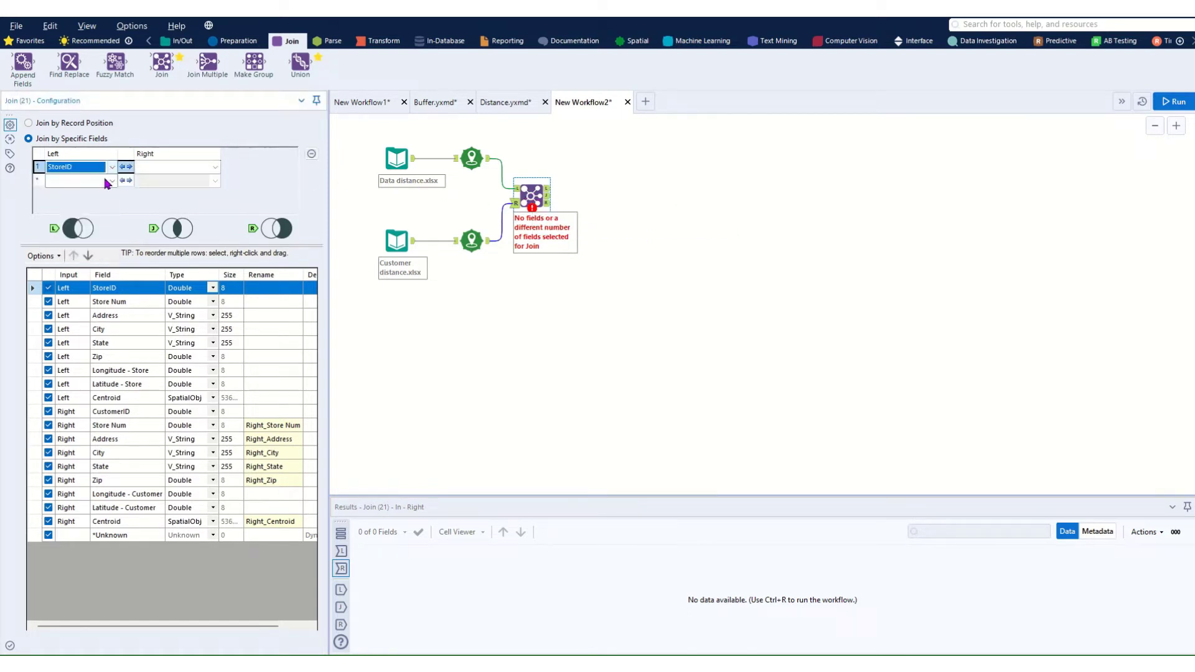
click(153, 169)
click(155, 181)
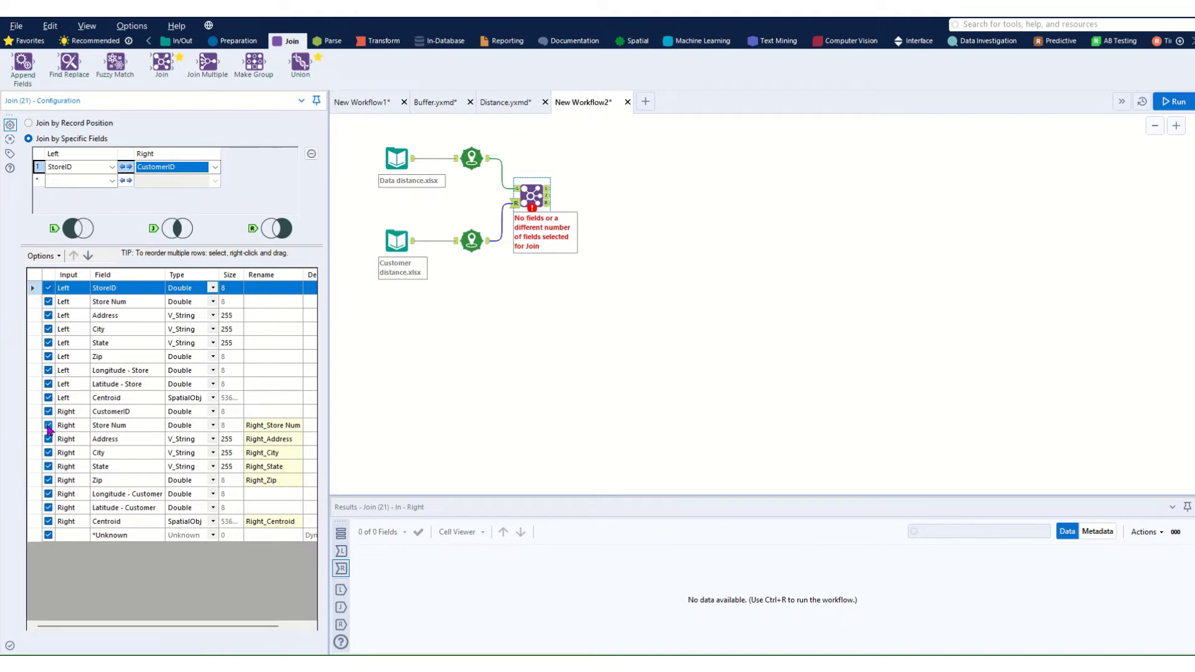
Step: Exclude customer Store Num, Address, City, State, Zip, Longitude - Customer, and both store coordinates
click(48, 426)
click(48, 439)
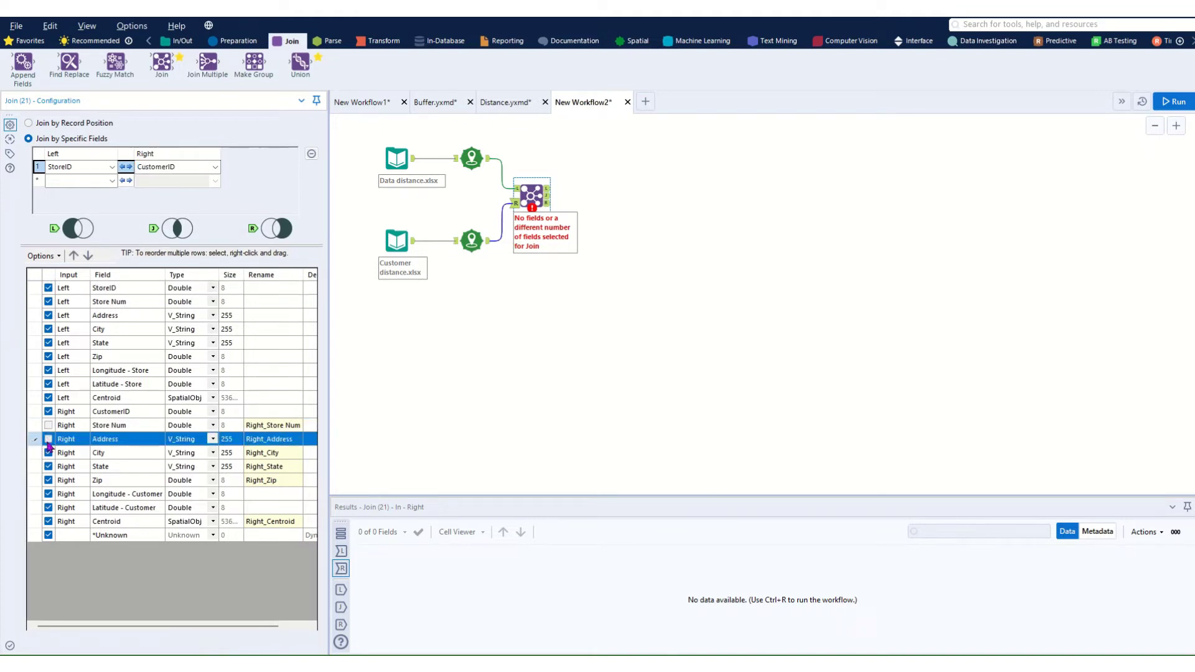
click(48, 453)
click(48, 466)
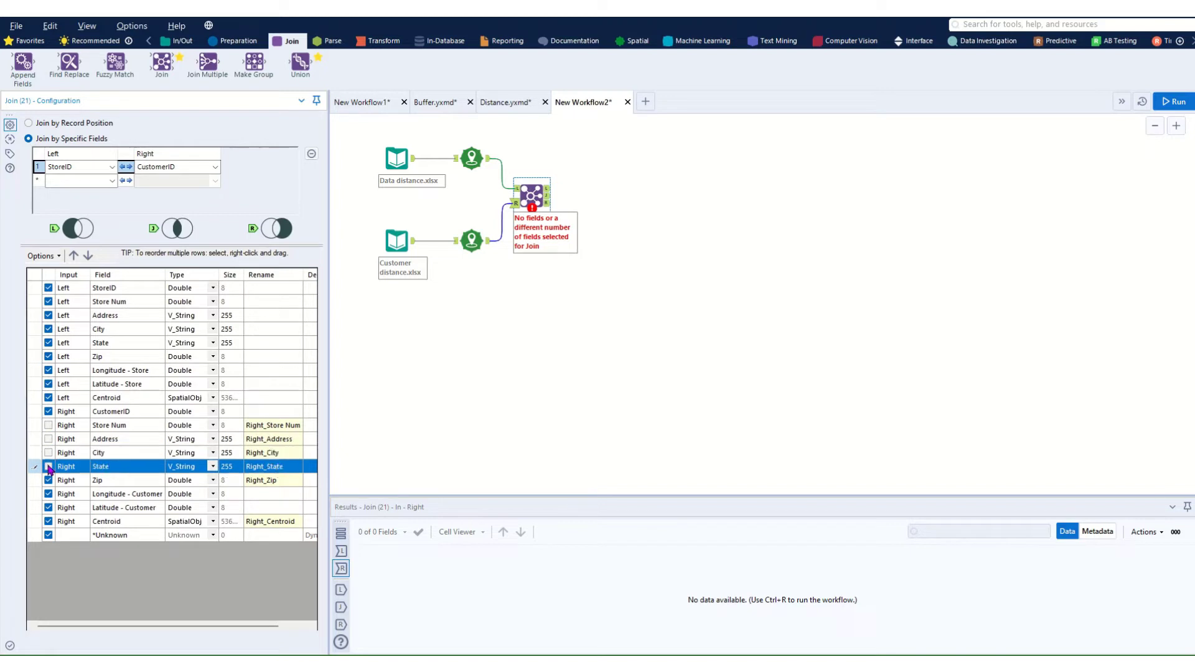
click(49, 480)
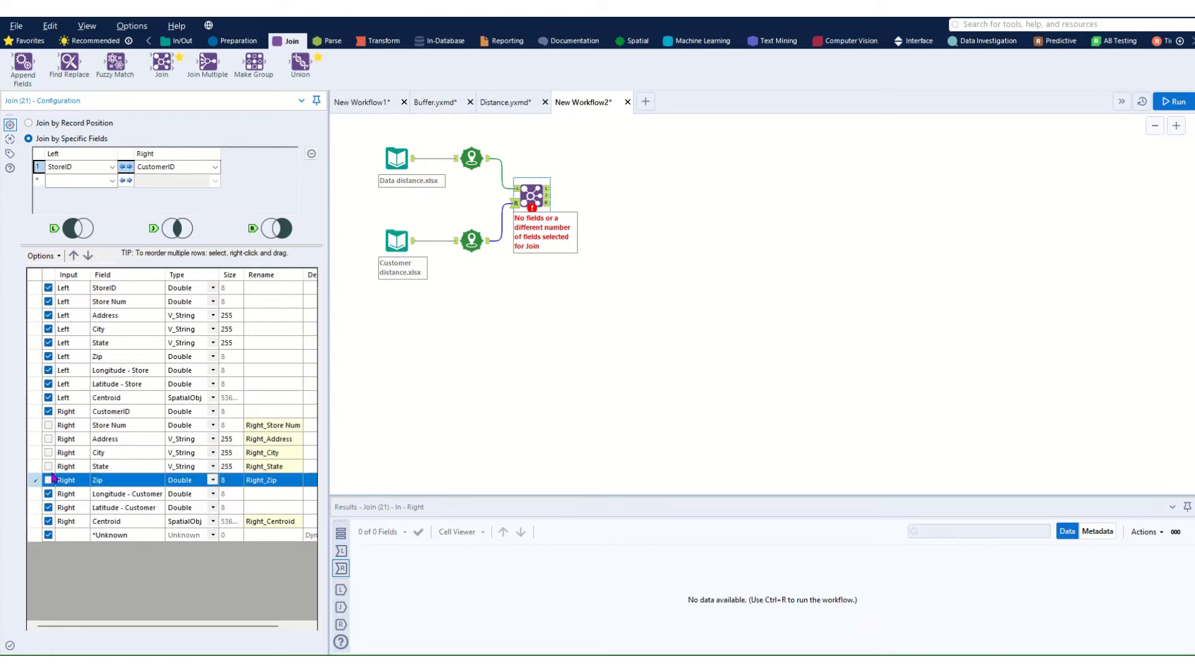
click(48, 384)
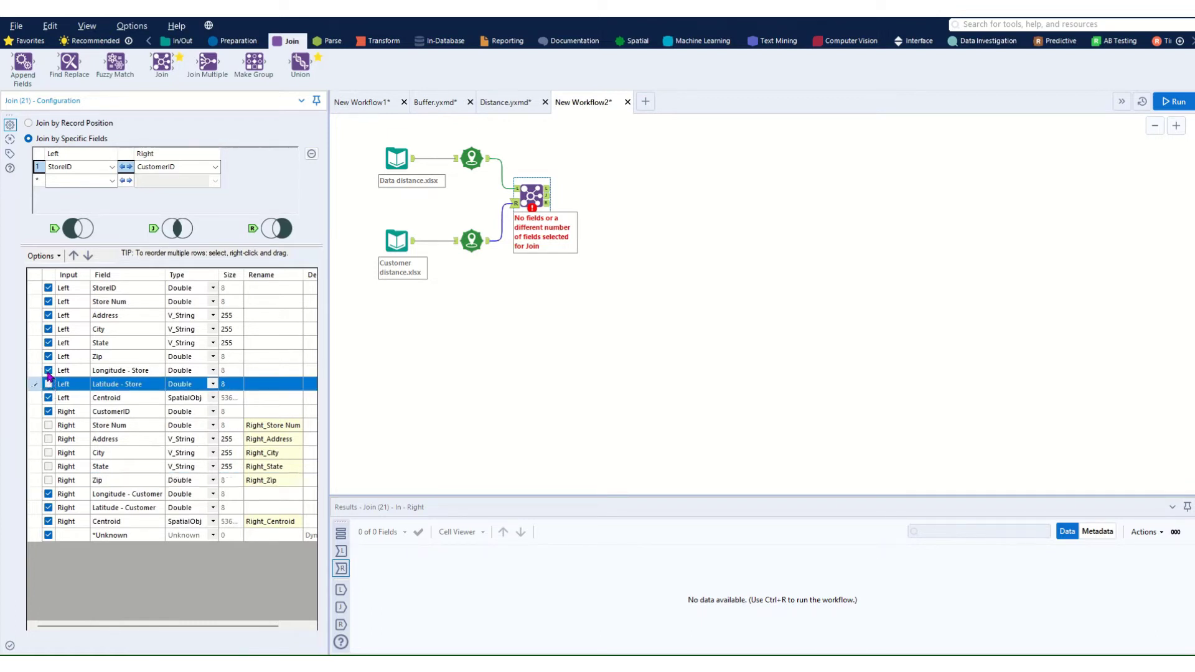
click(48, 370)
click(48, 494)
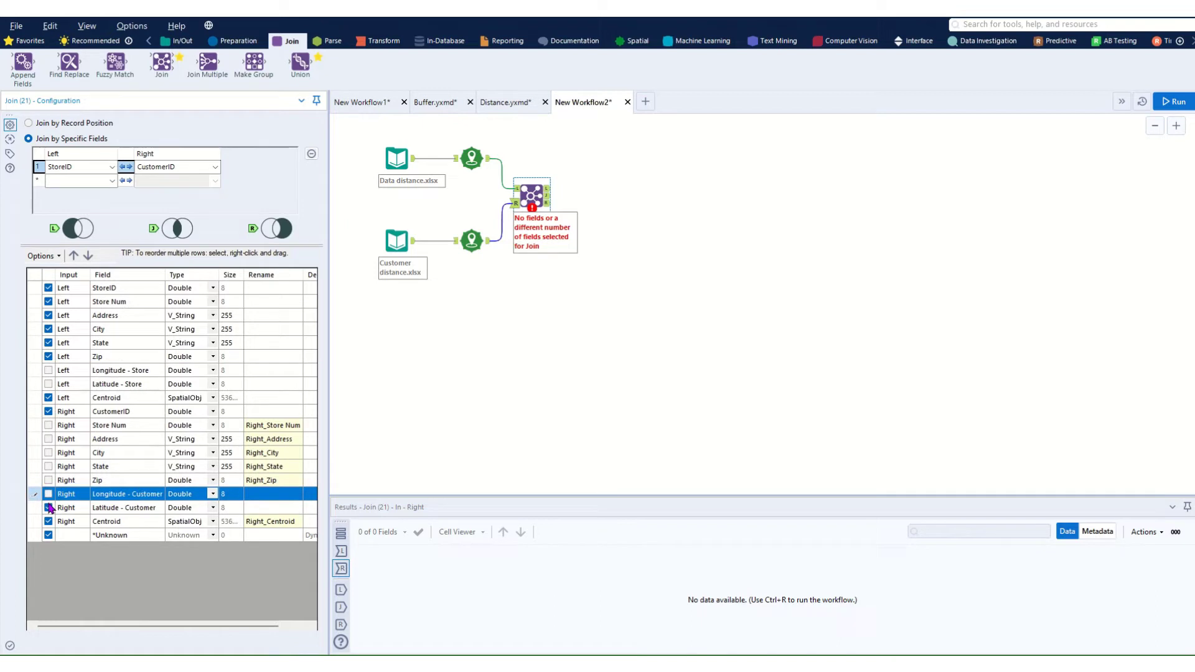
Step: Rename the Centroid fields to 'Customer Centroid' and 'Store Centroid'
click(65, 507)
click(256, 521)
text(Customer Centrod)
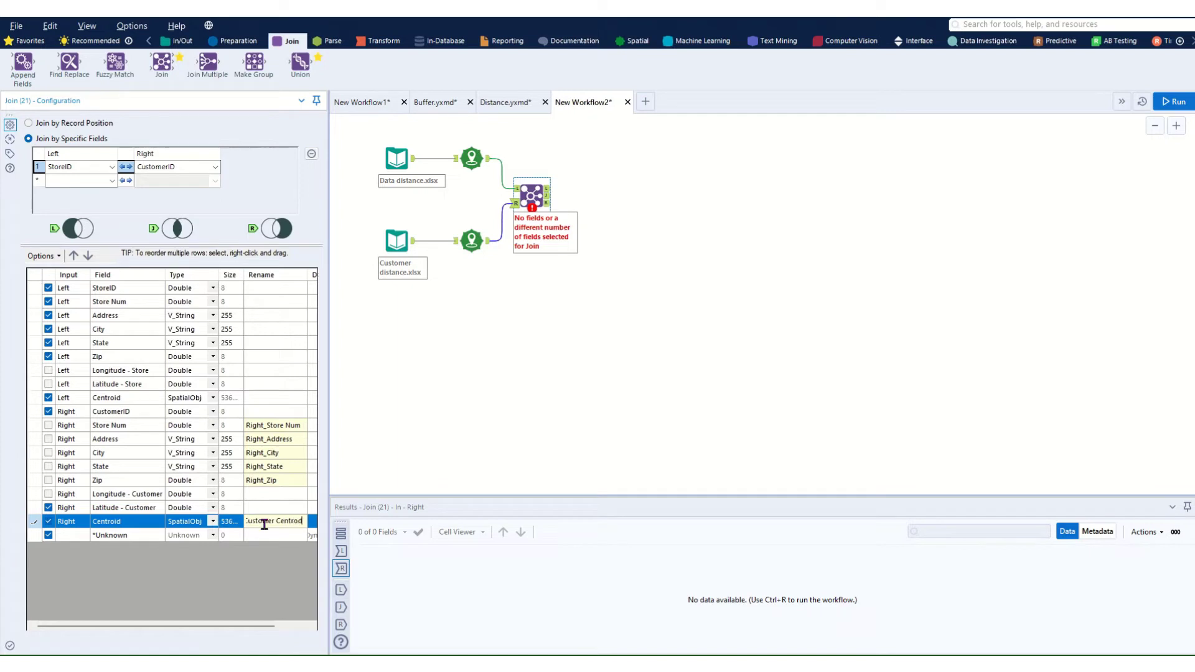
key(BackSpace)
text(id)
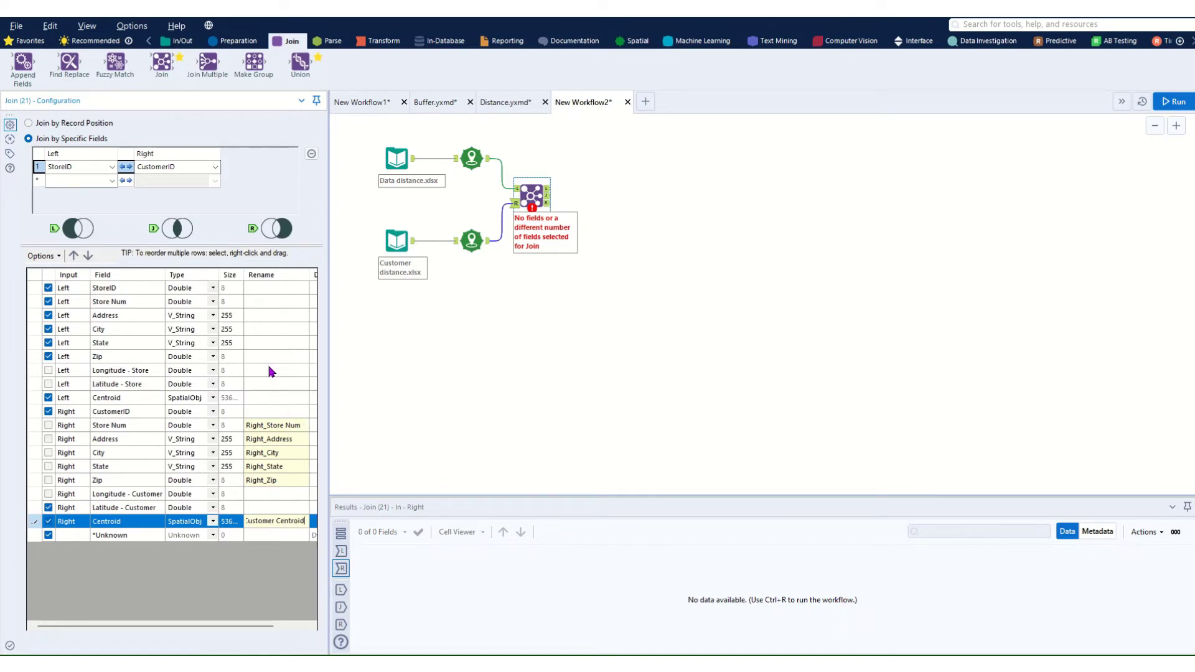
click(270, 396)
text(Store Centro)
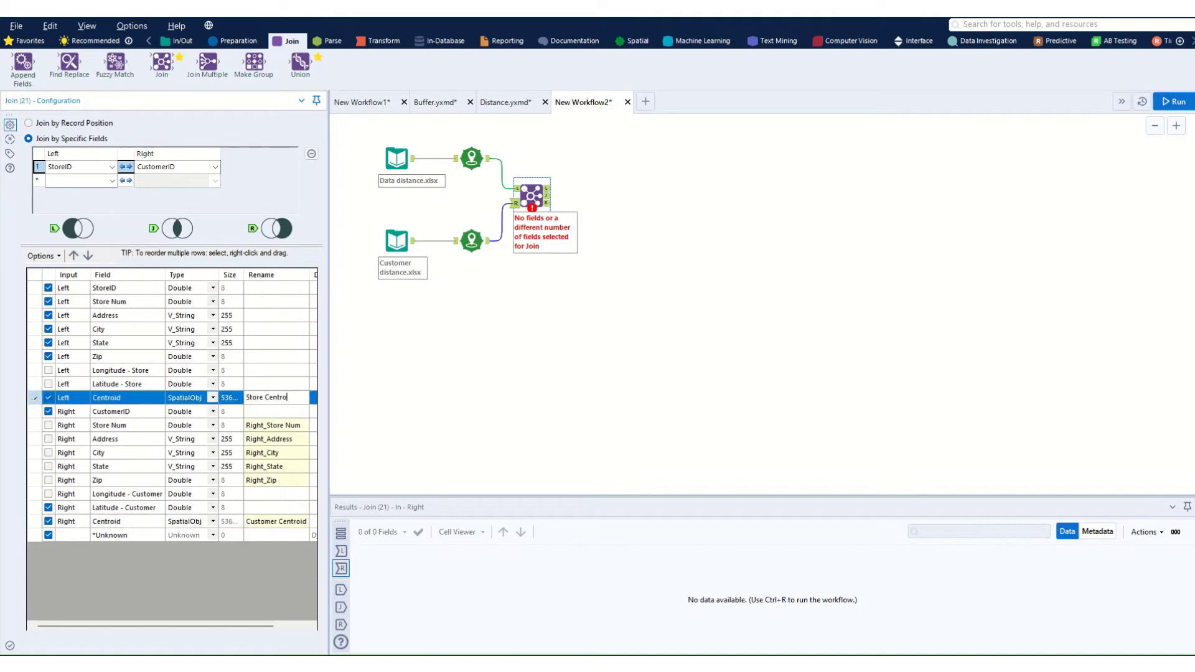
text(id)
Step: Run the workflow, check the five joined records, and exclude Latitude - Customer
click(1171, 102)
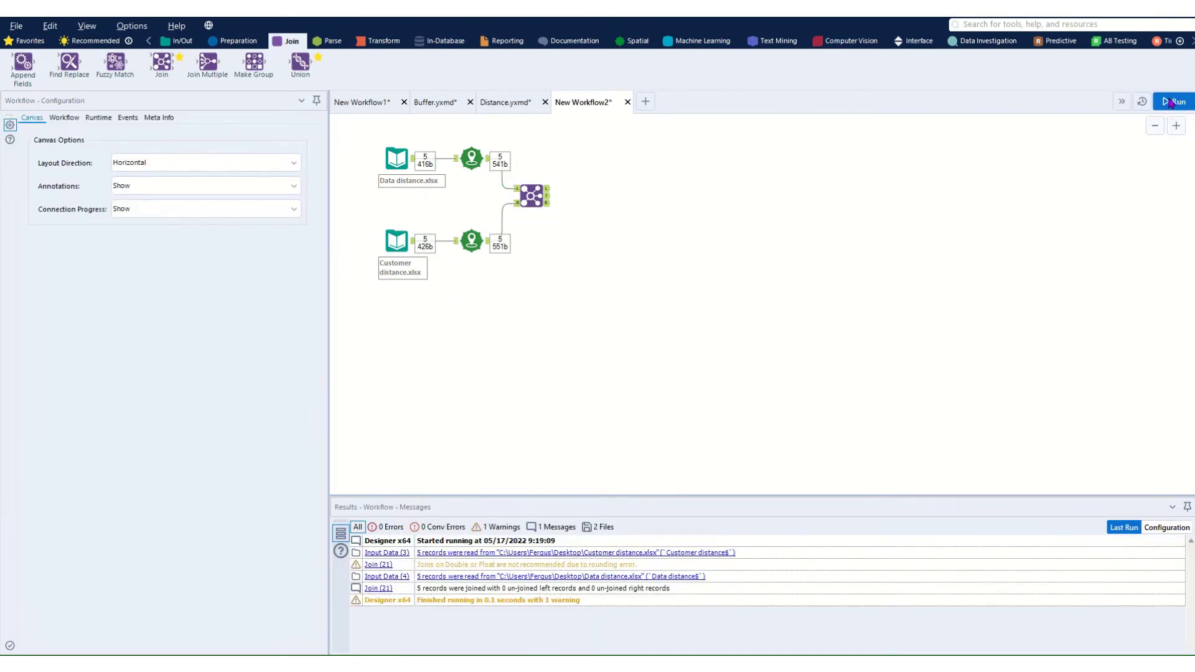
click(547, 201)
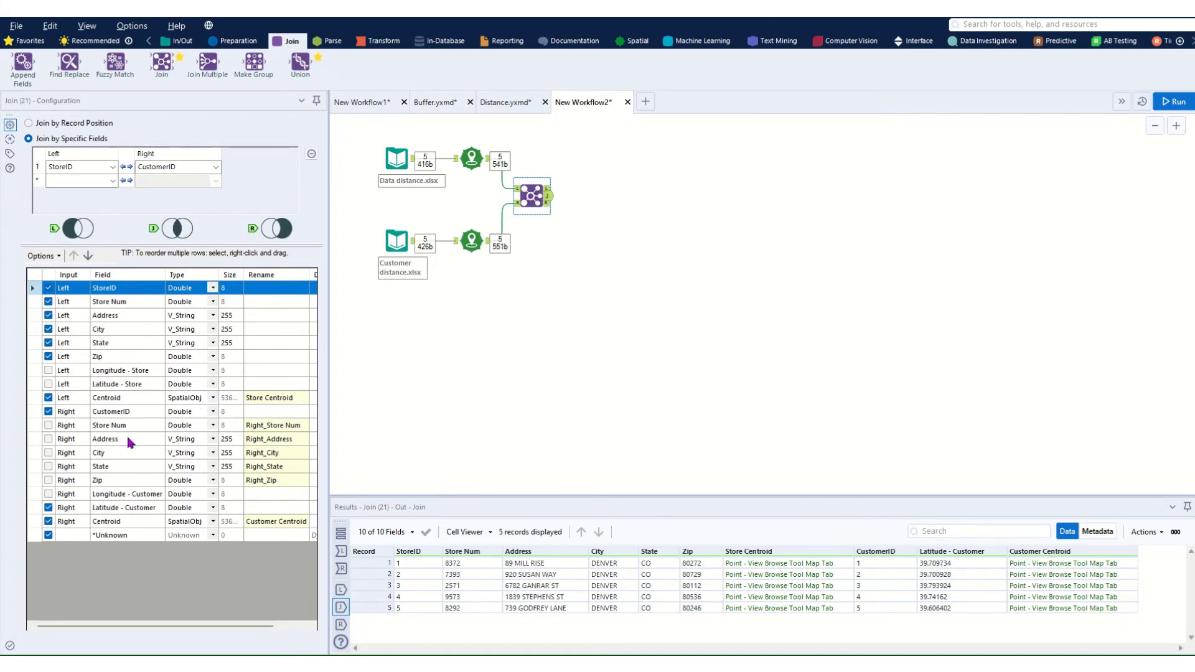
click(49, 507)
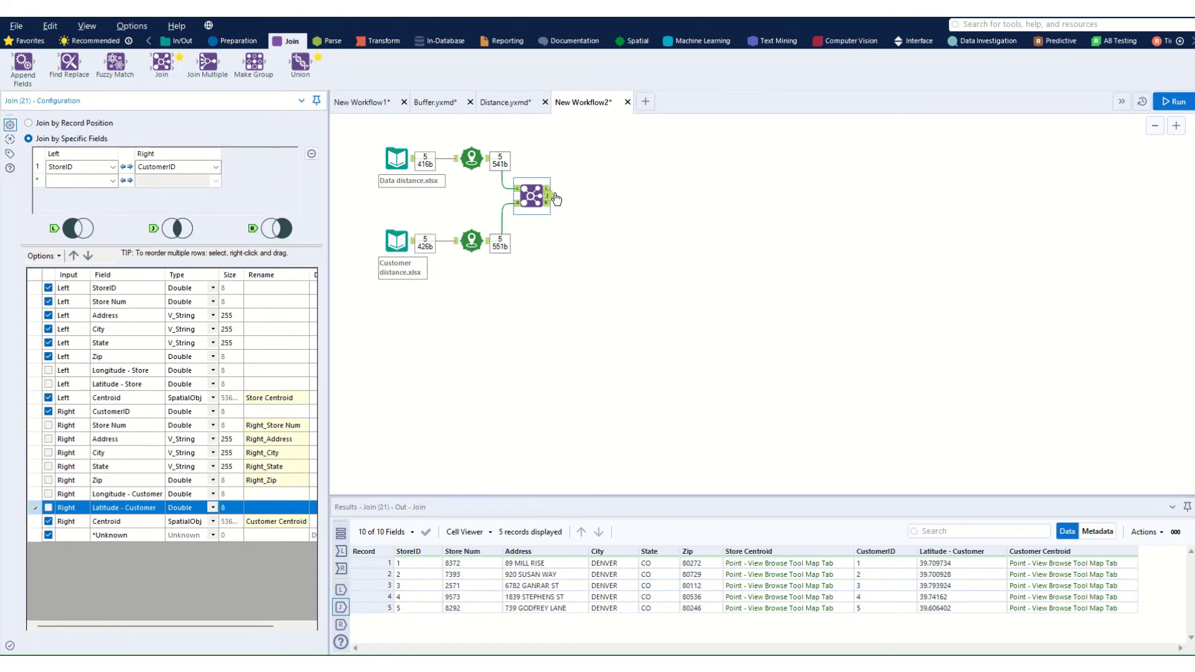
click(632, 42)
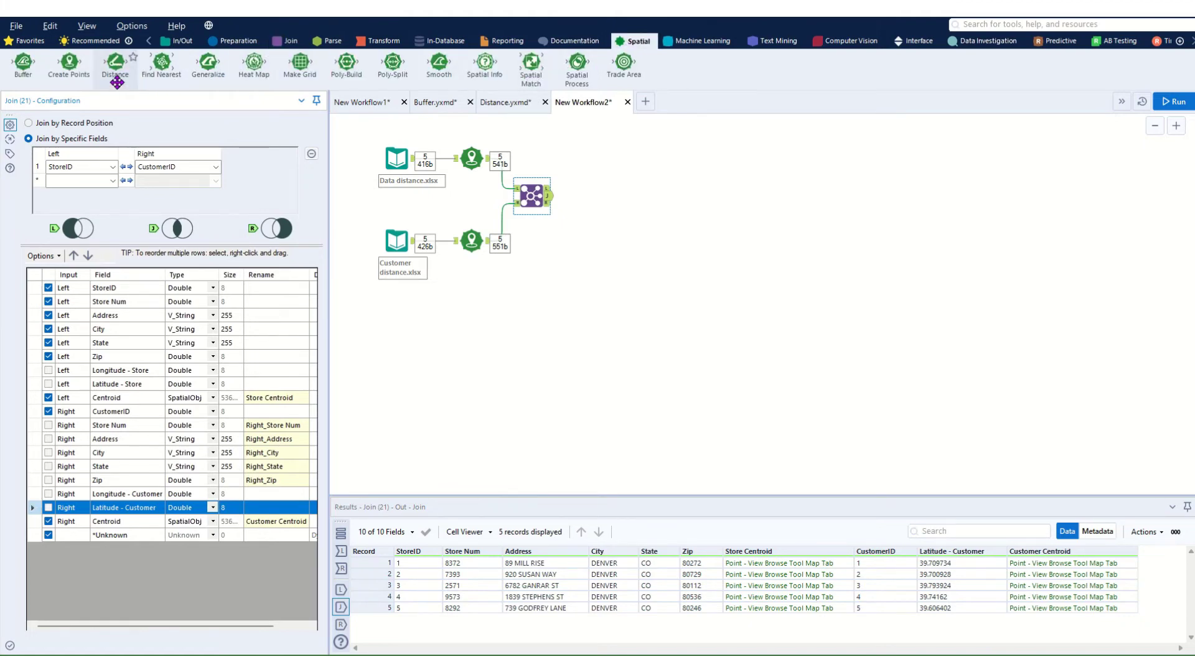
Step: Add a Distance tool after the Join, from Store Centroid to Customer Centroid
drag(117, 83, 597, 196)
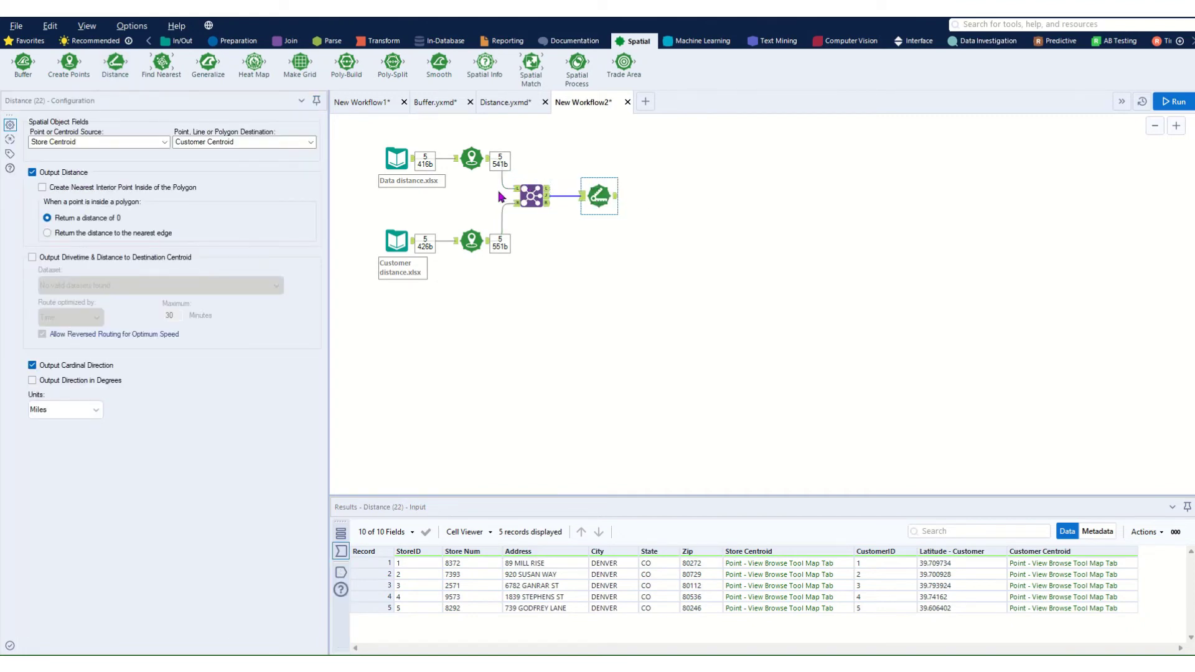
click(147, 144)
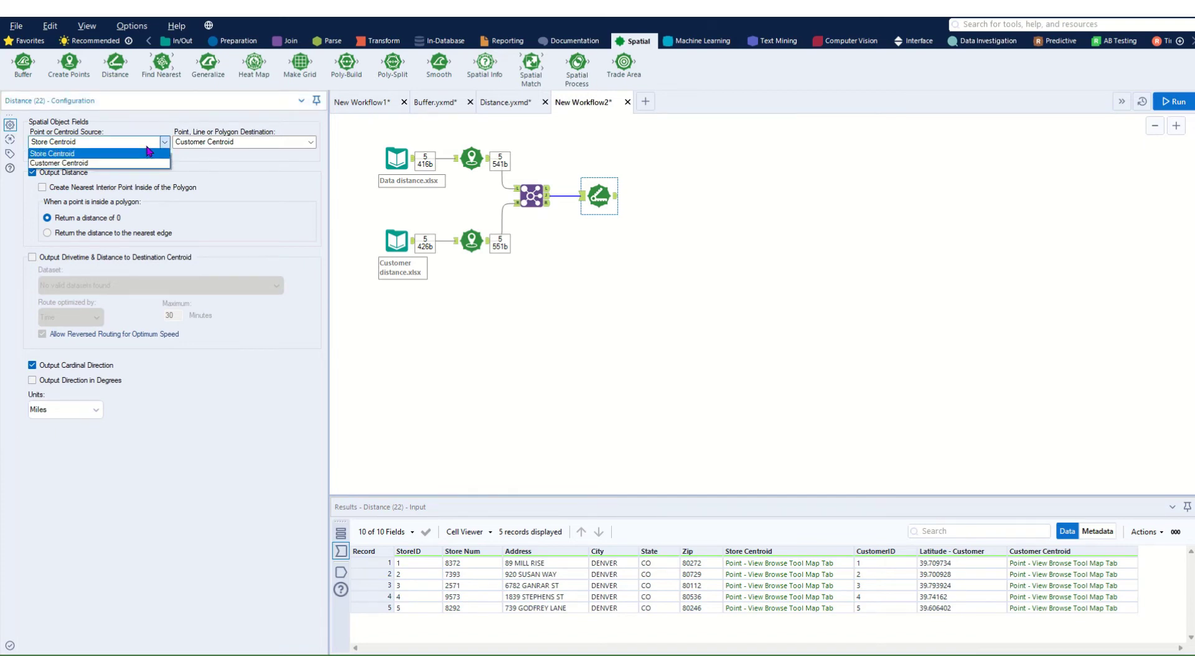
click(147, 143)
click(218, 143)
click(219, 151)
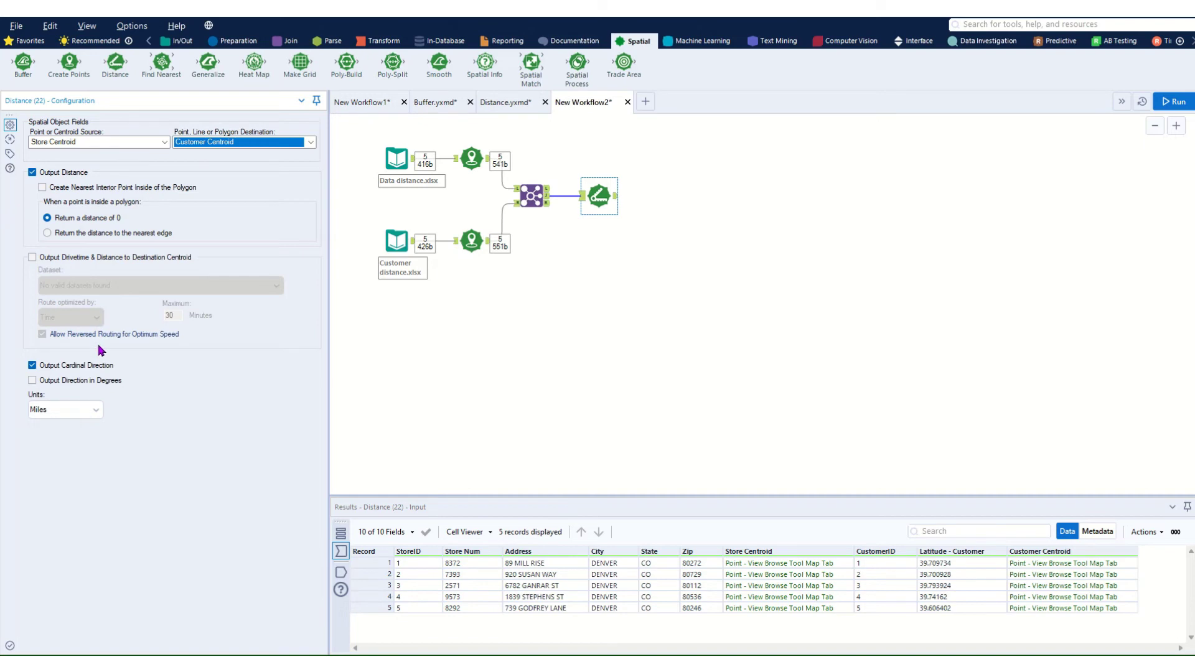
Step: Measure distance in Miles with cardinal direction output, then run the workflow
click(95, 411)
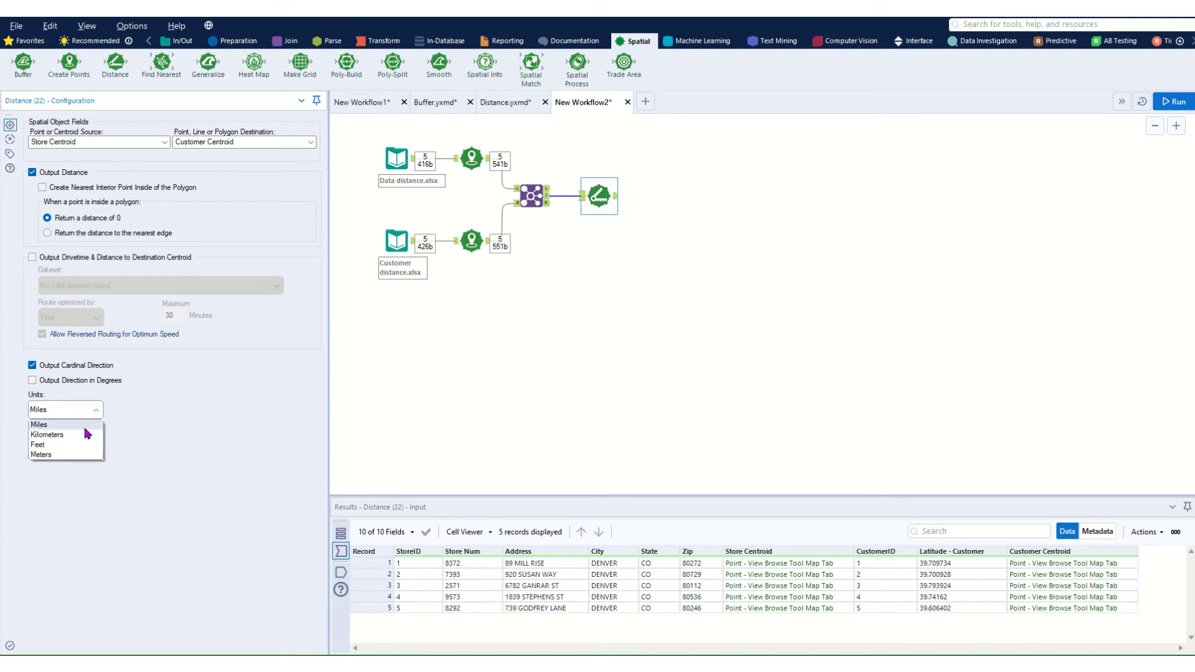
click(85, 428)
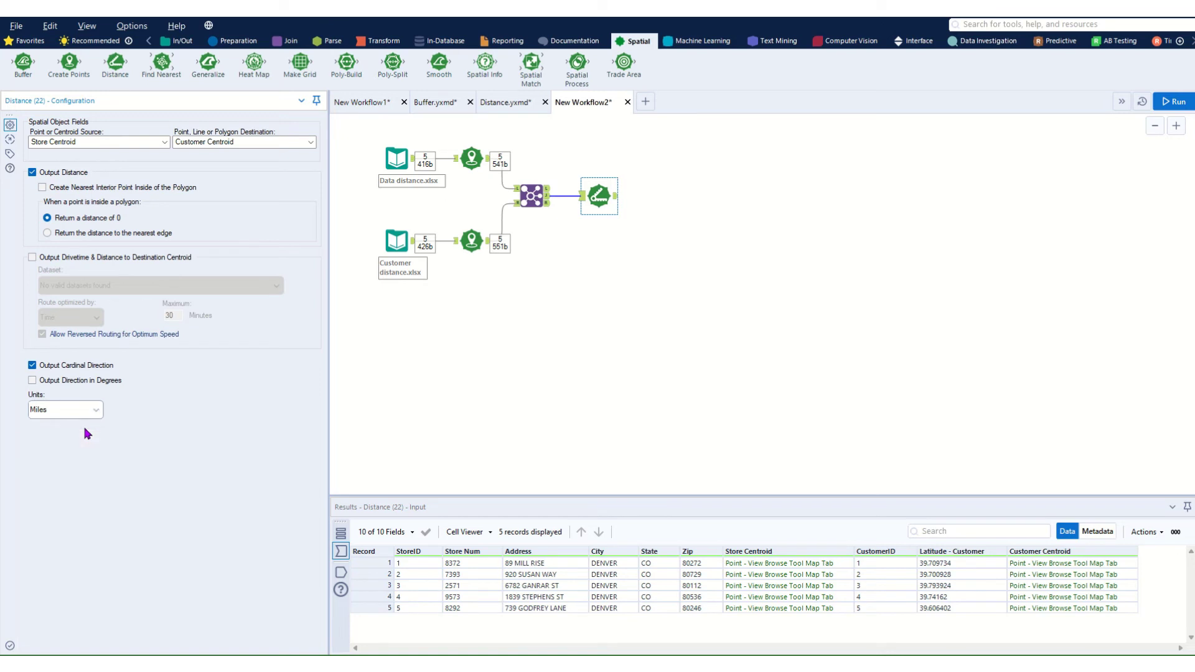
click(32, 367)
click(1168, 104)
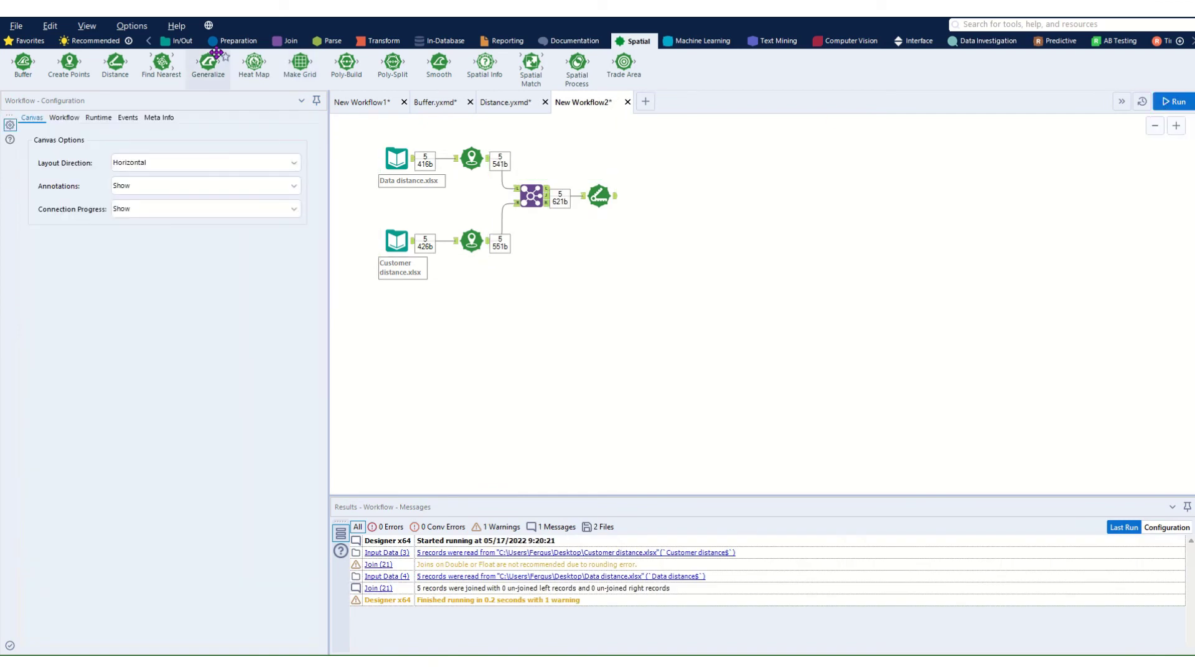
Step: Add a Browse tool after Distance and run to show DistanceMiles and Direction for five records
click(182, 41)
drag(23, 62, 683, 187)
click(1176, 103)
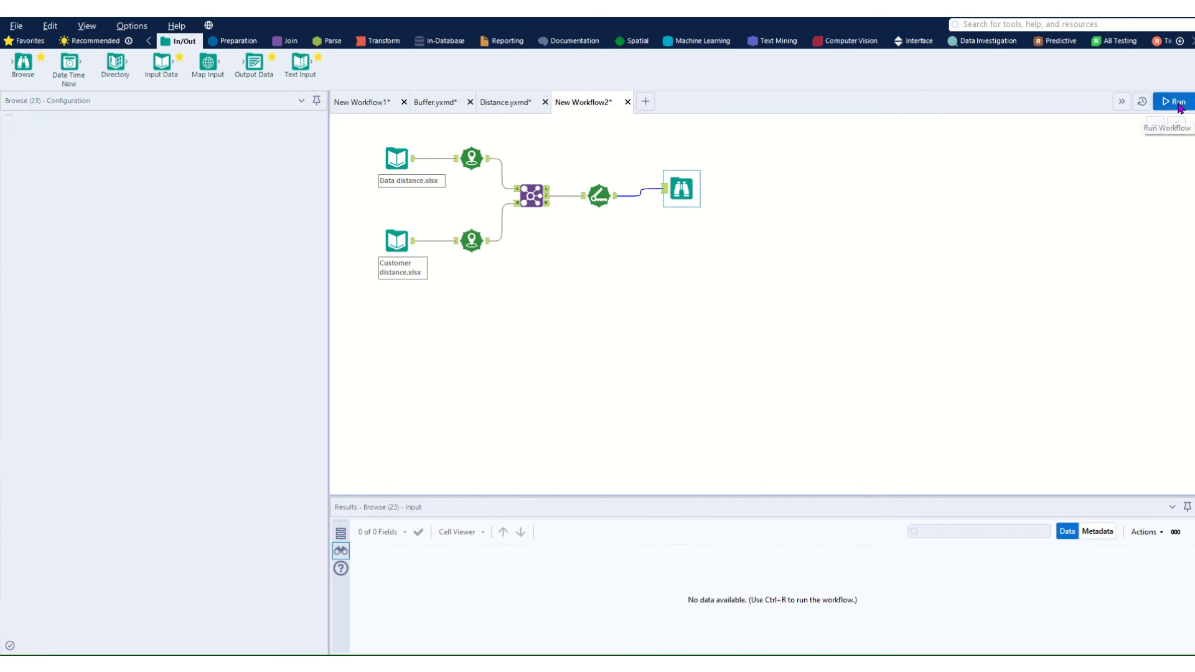
click(680, 187)
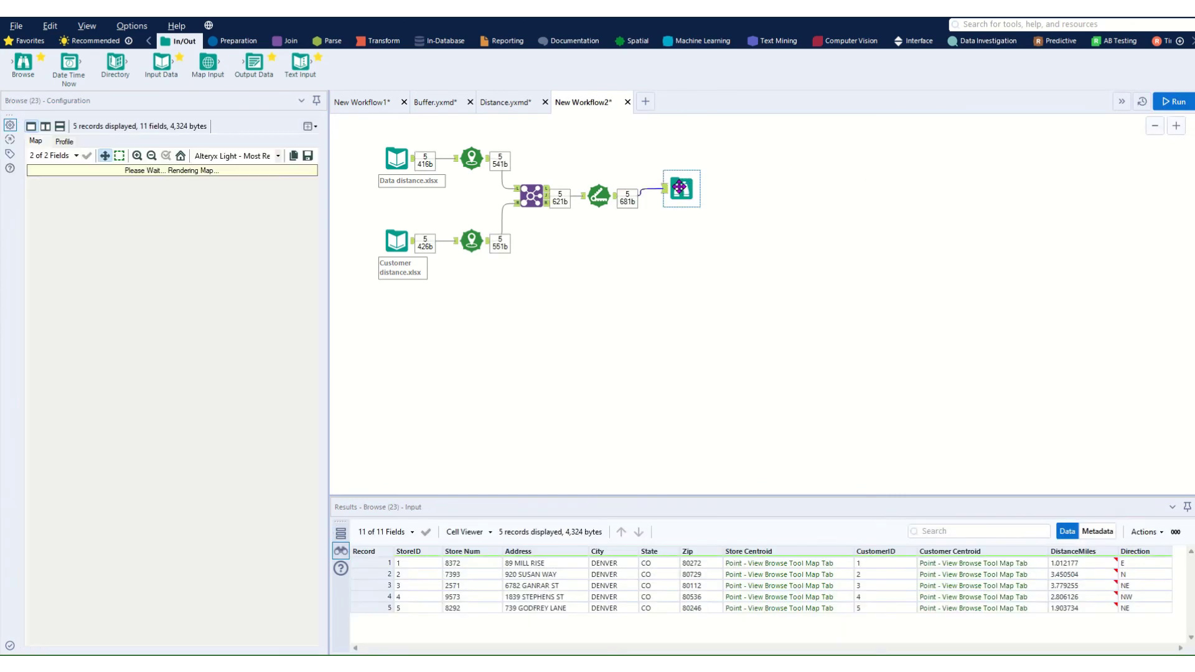